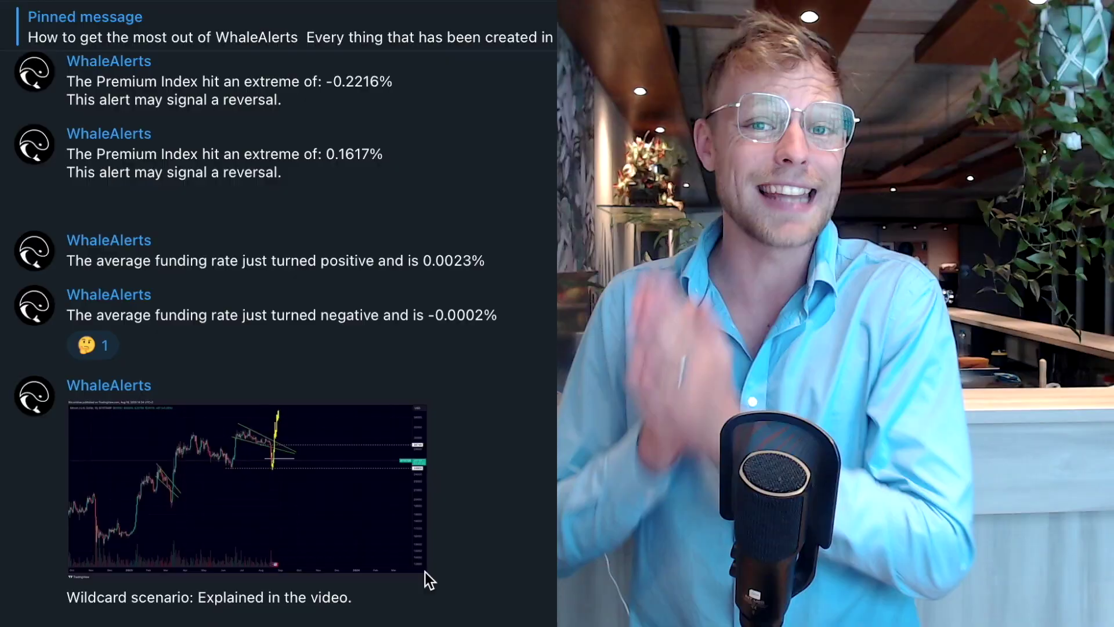
Step: Scroll down through the WhaleAlerts Telegram channel's recent posts
scroll(422, 574, "up", 5)
scroll(422, 575, "down", 10)
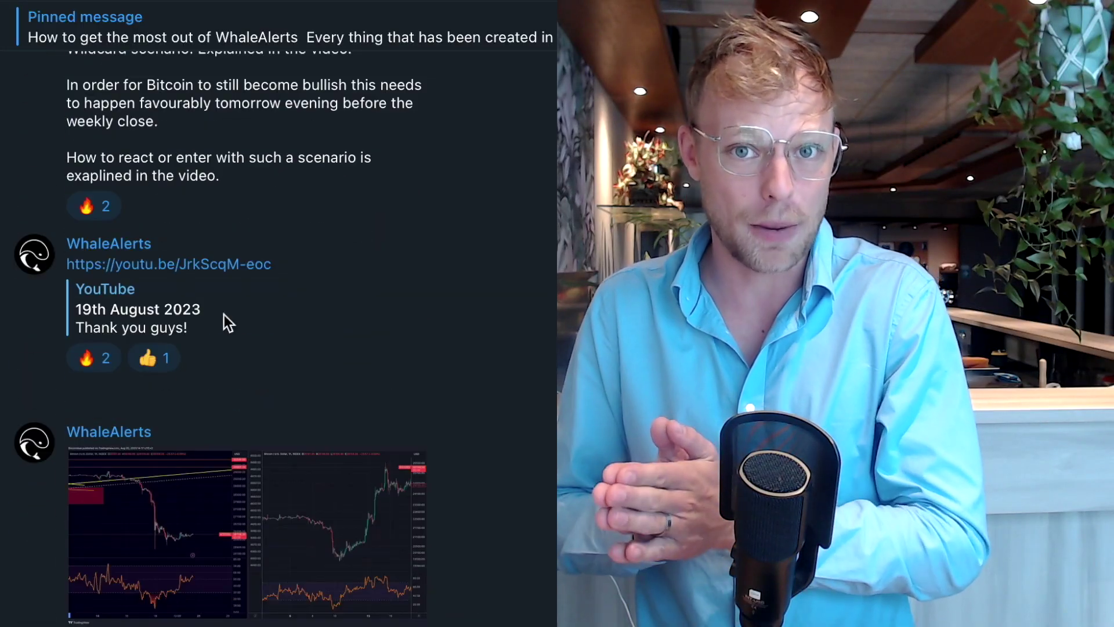
scroll(429, 615, "down", 8)
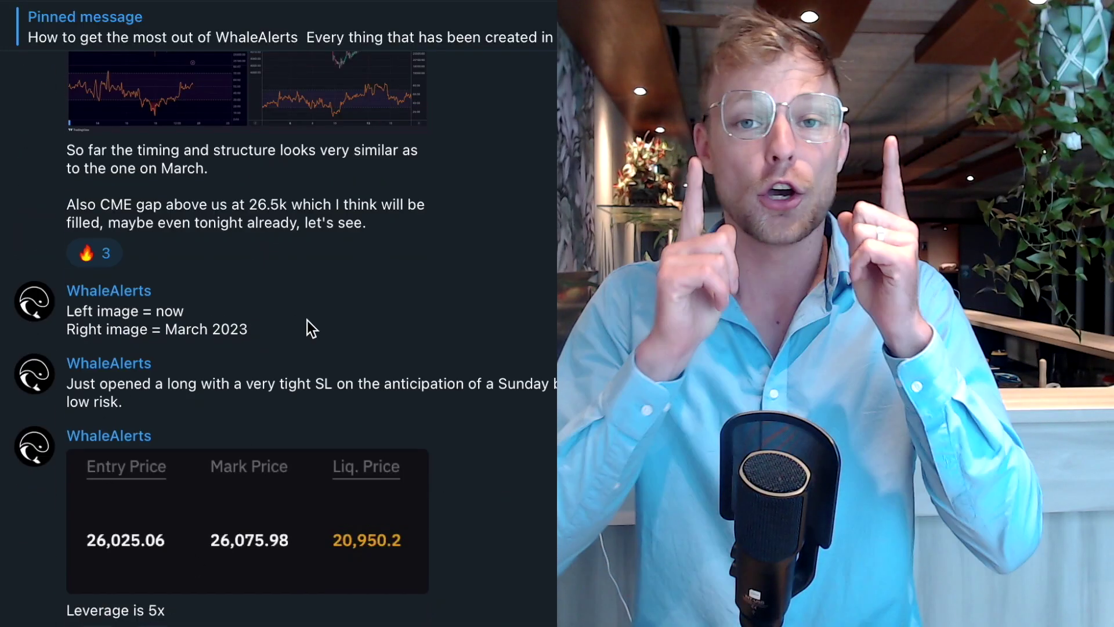
scroll(125, 499, "down", 8)
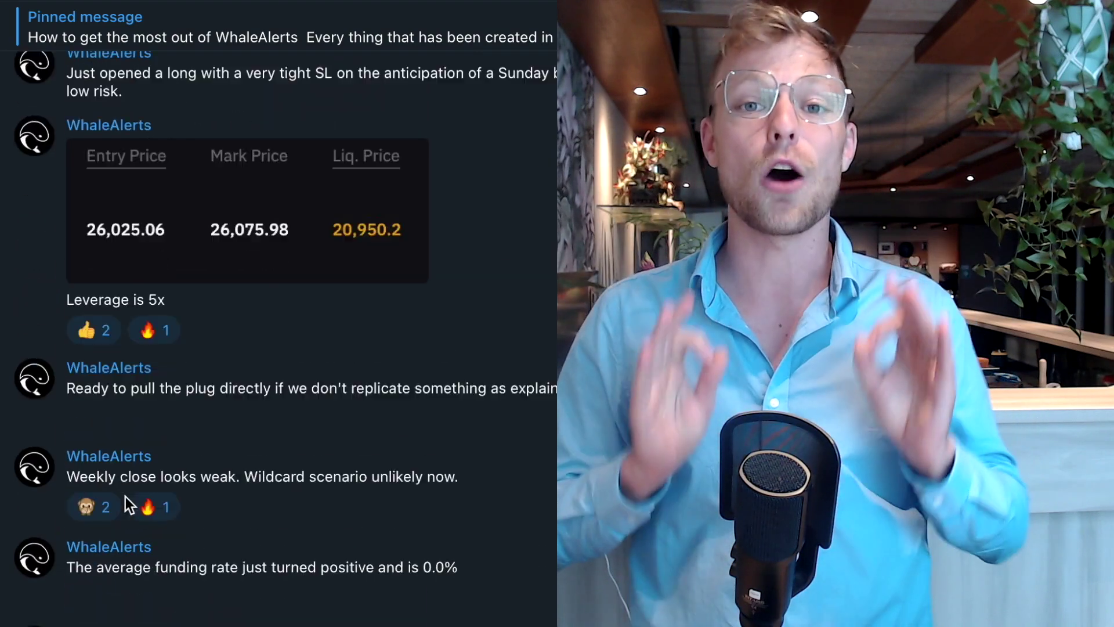
scroll(116, 585, "down", 10)
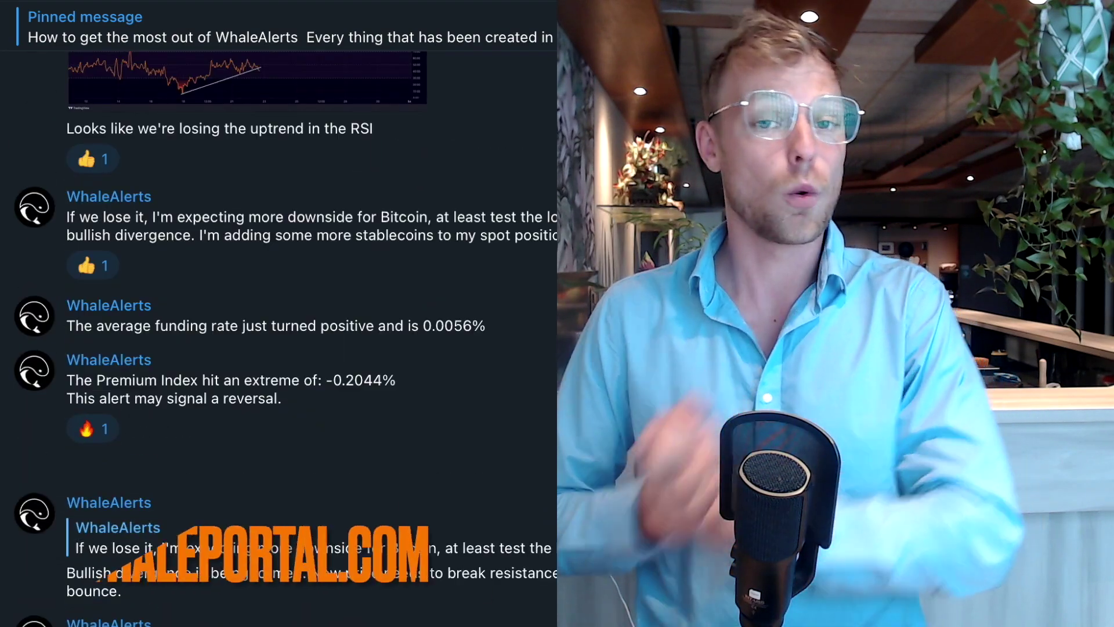
scroll(116, 586, "down", 10)
scroll(32, 416, "down", 10)
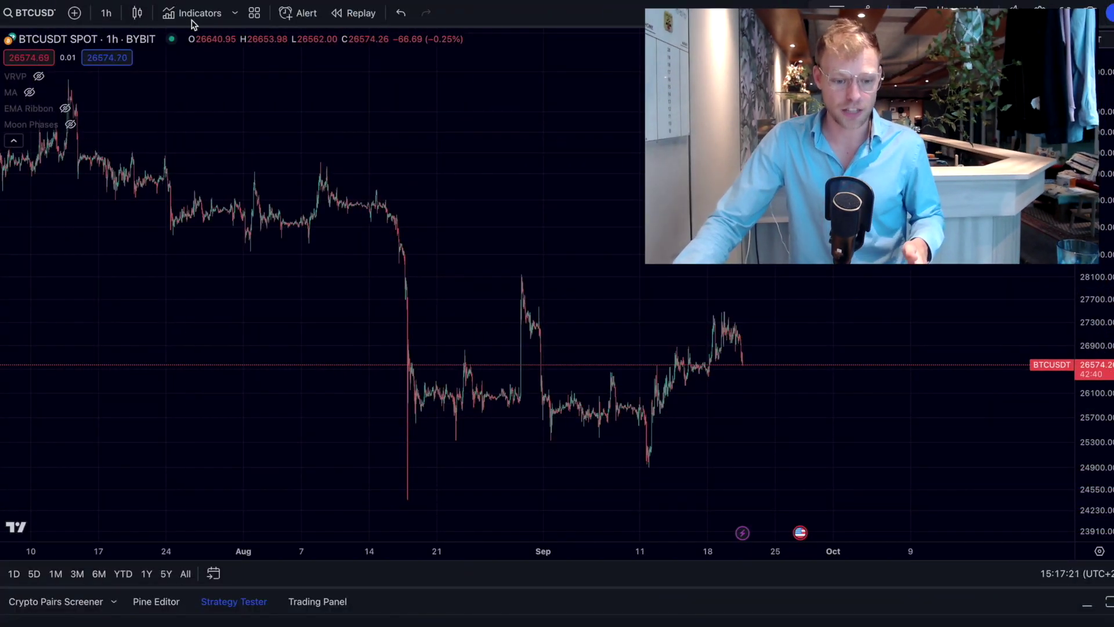
Step: Add the Bollinger Bands Strategy to the BTCUSDT 1h chart and expand its backtest results
left_click(193, 19)
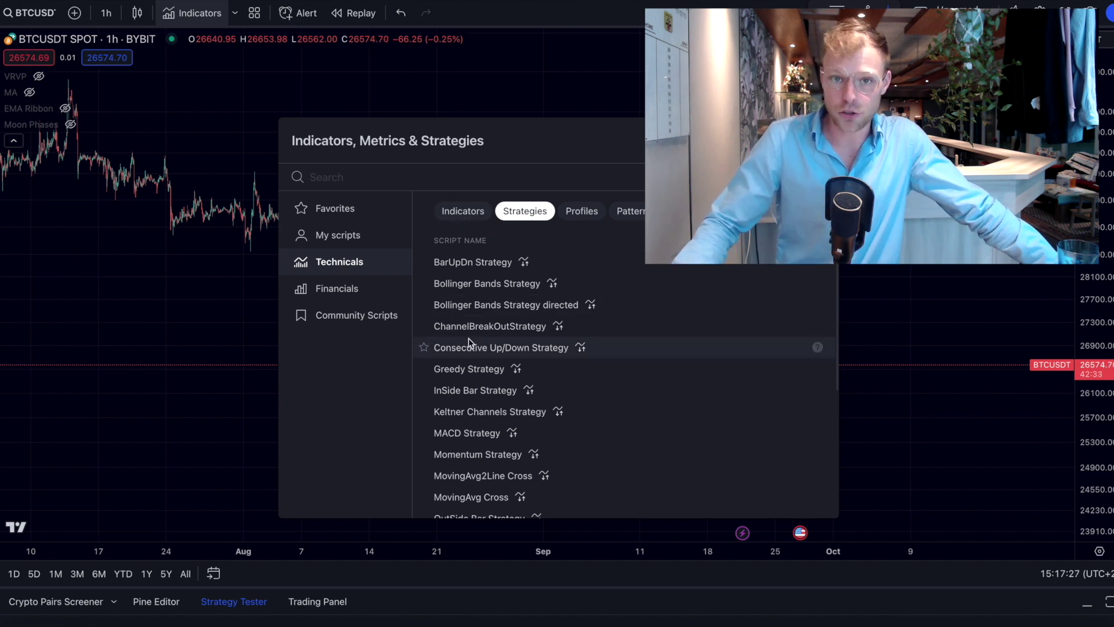
left_click(470, 285)
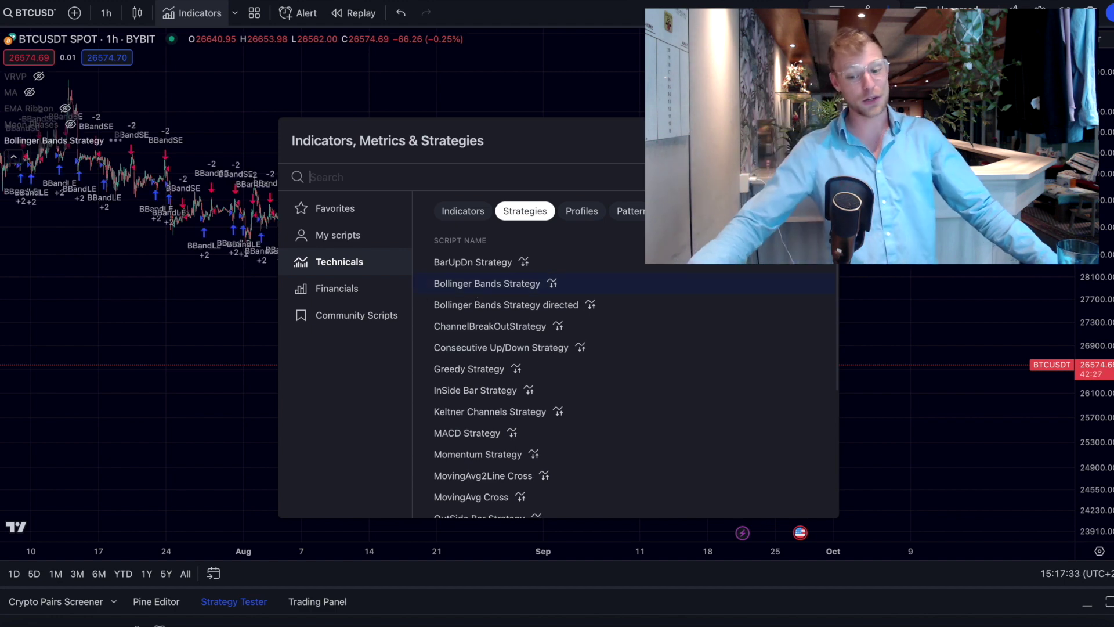
key("Escape")
scroll(464, 380, "up", 1)
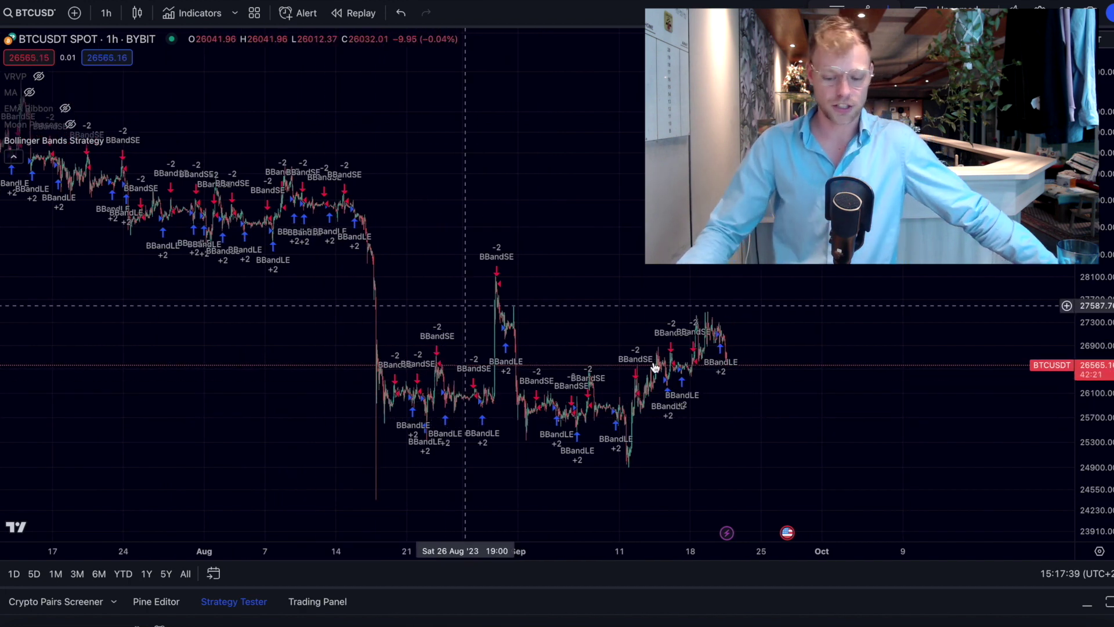
left_click(1108, 602)
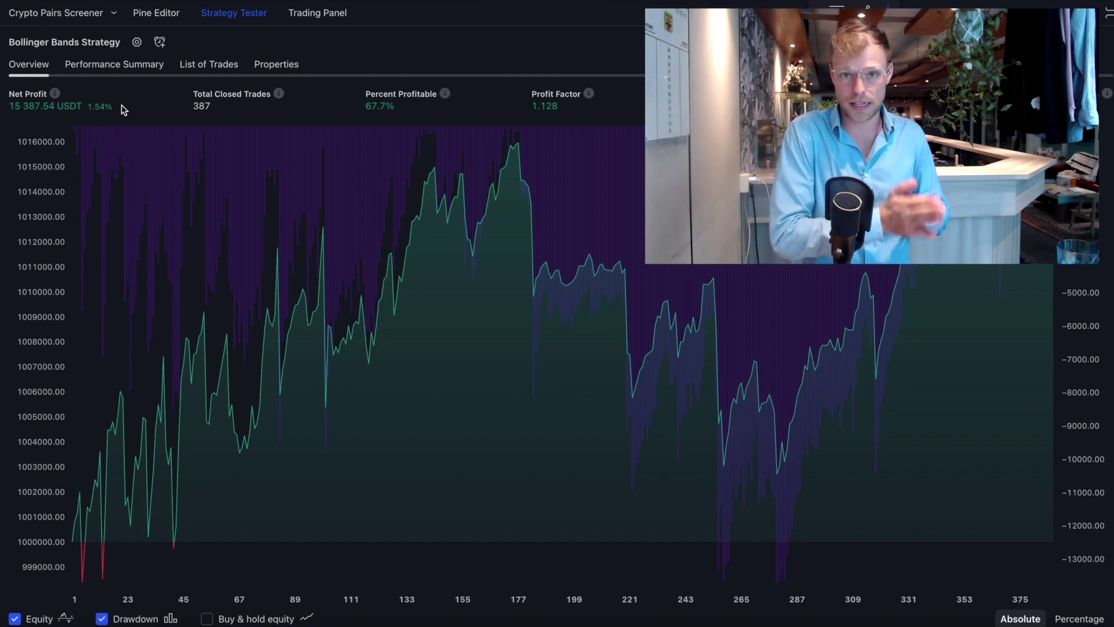
Step: Give the Bollinger Bands Strategy a 0.06% commission and rerun the backtest
left_click(137, 43)
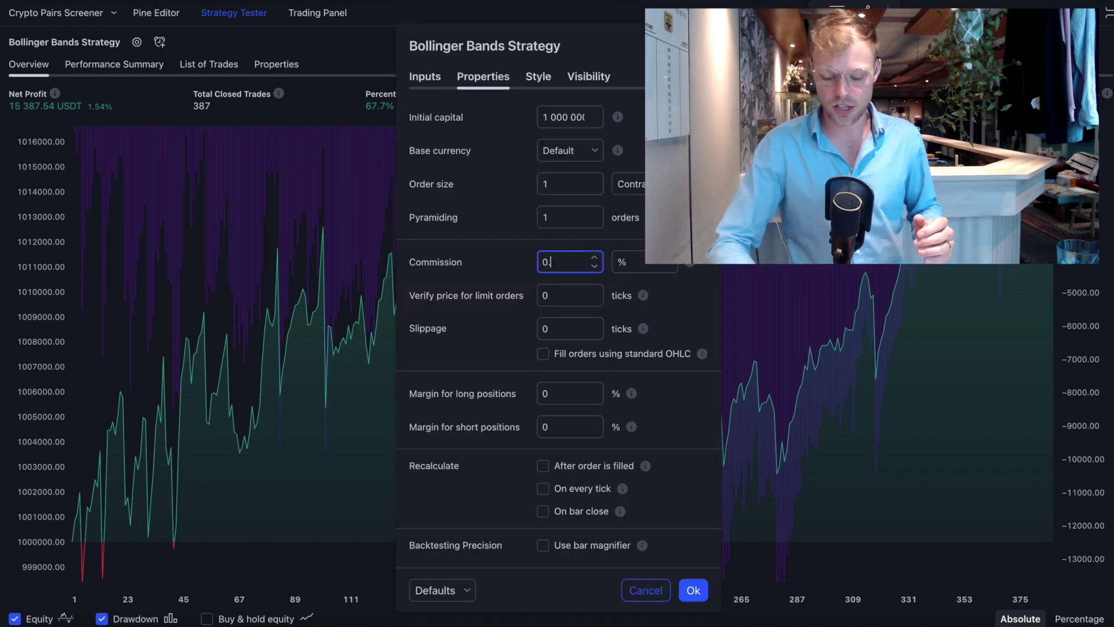
left_click(693, 590)
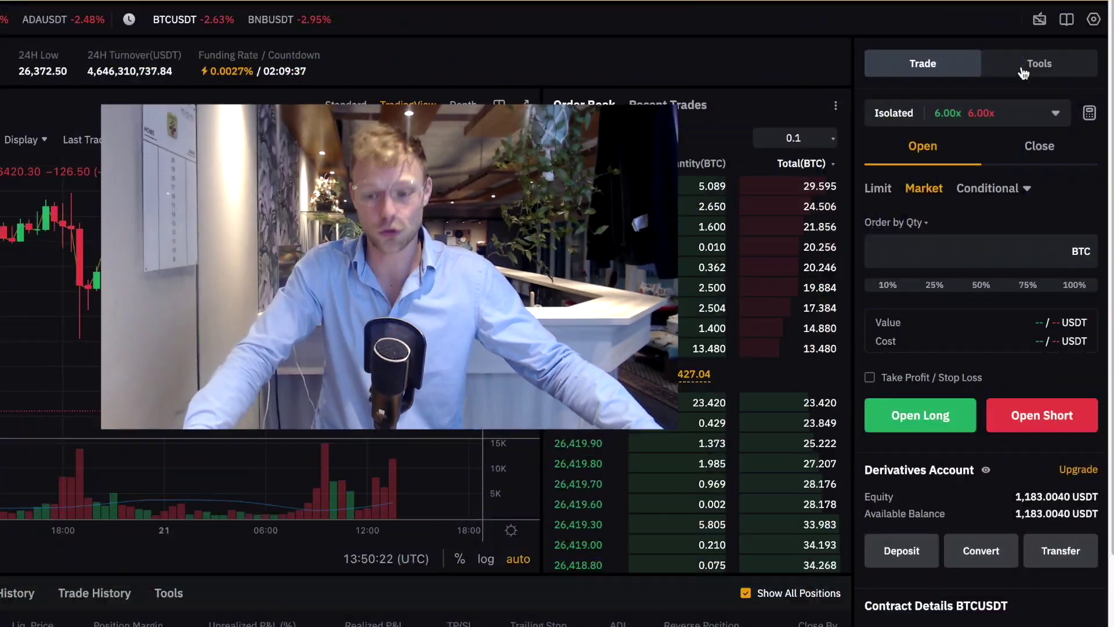
Step: Start Bybit's Webhook Signal Trading setup for BTCUSDT from the Tools panel
left_click(1022, 71)
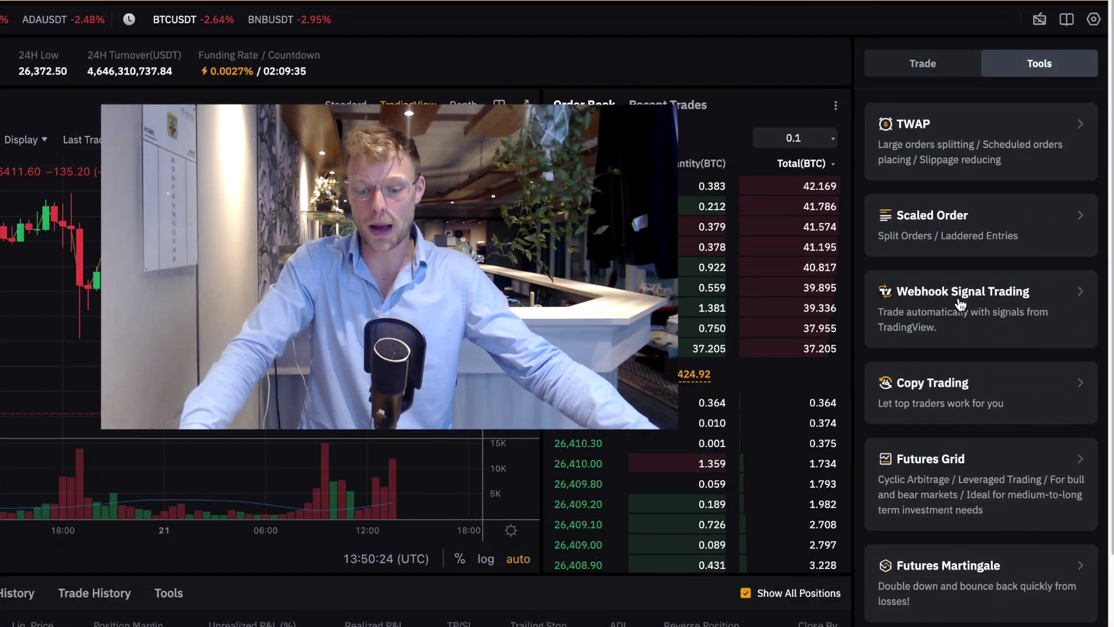
left_click(978, 297)
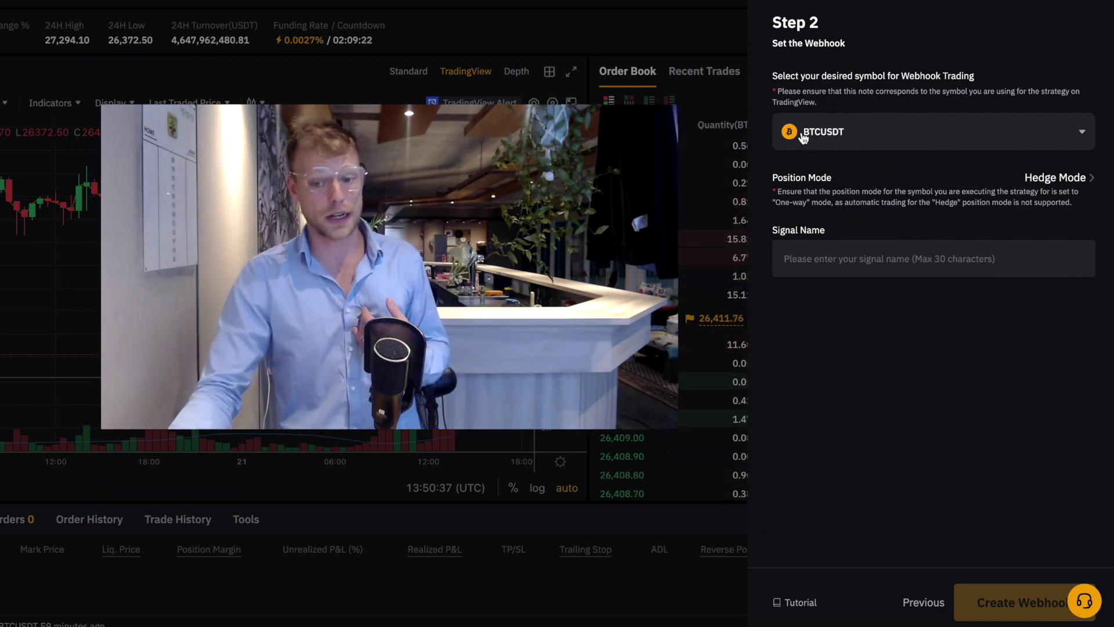
Step: Create the BTCUSDT webhook with the signal name 'BB'
left_click(842, 259)
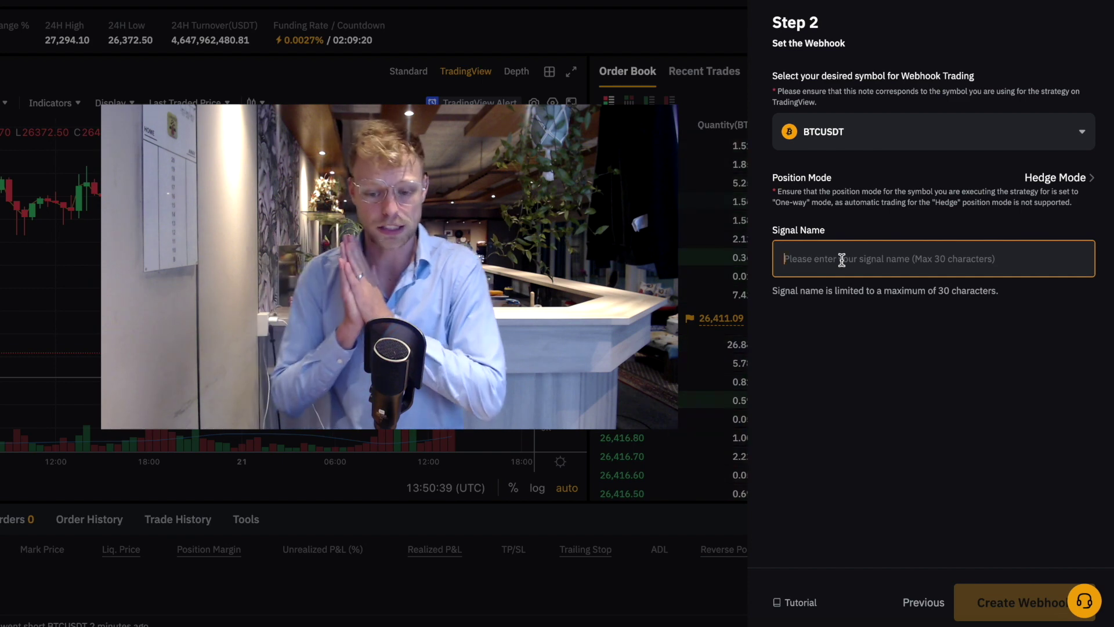
type("BB")
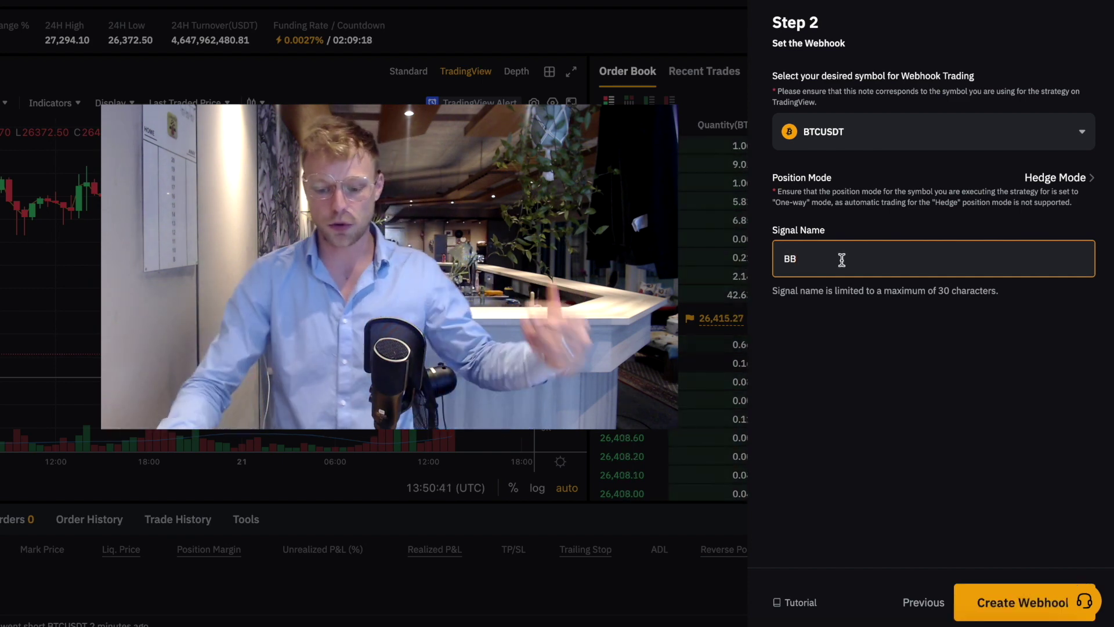
left_click(1027, 610)
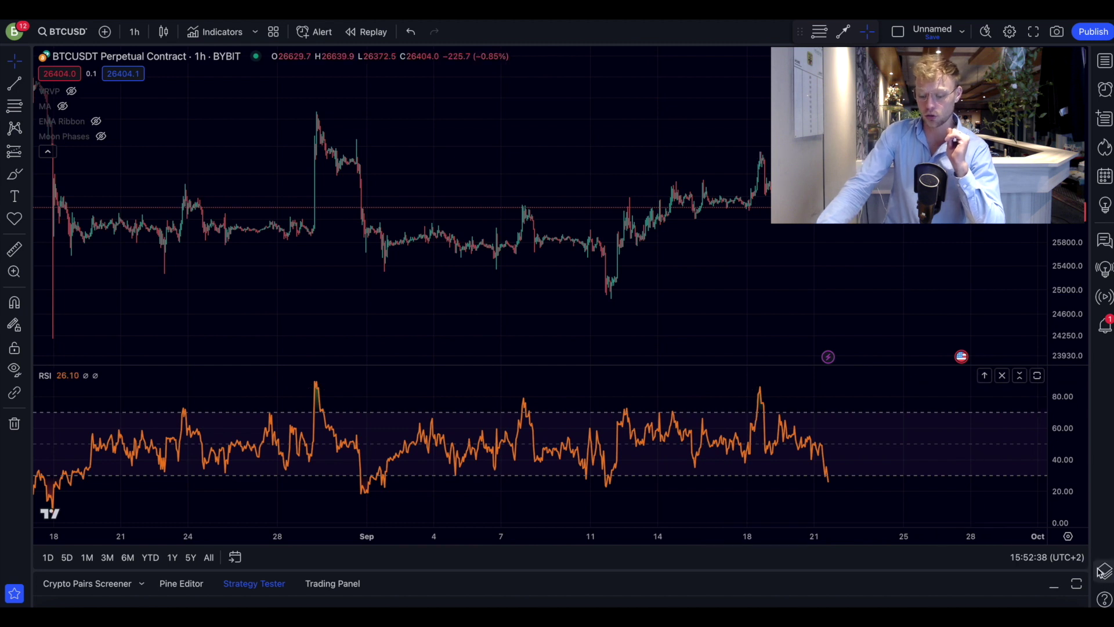
Step: Load the Bollinger Bands Strategy into the full-screen Strategy Tester
left_click(1074, 584)
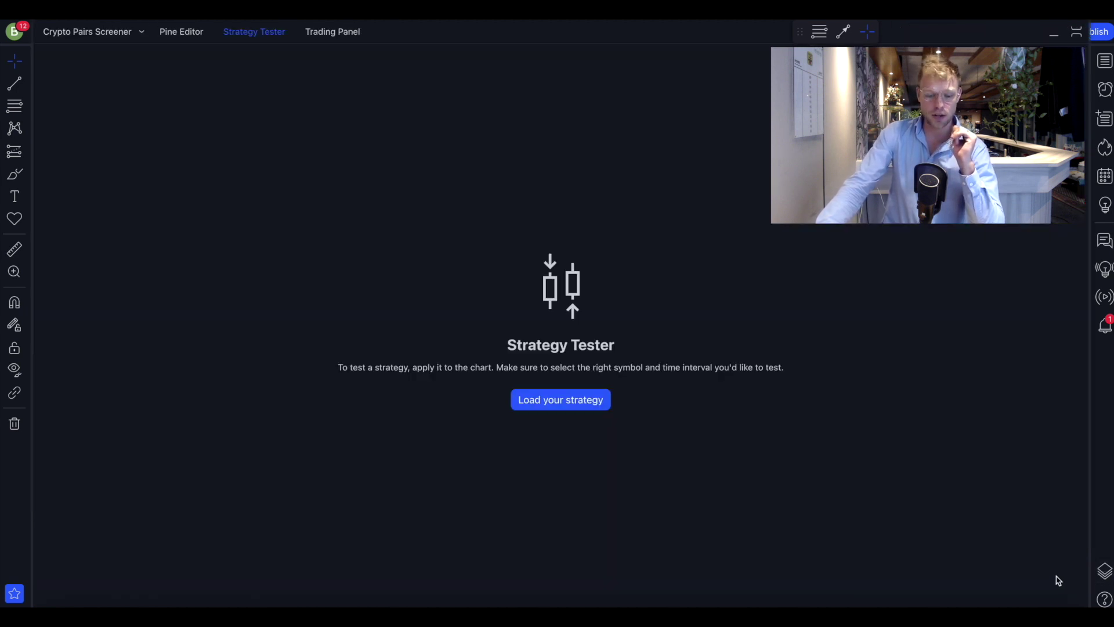
left_click(577, 400)
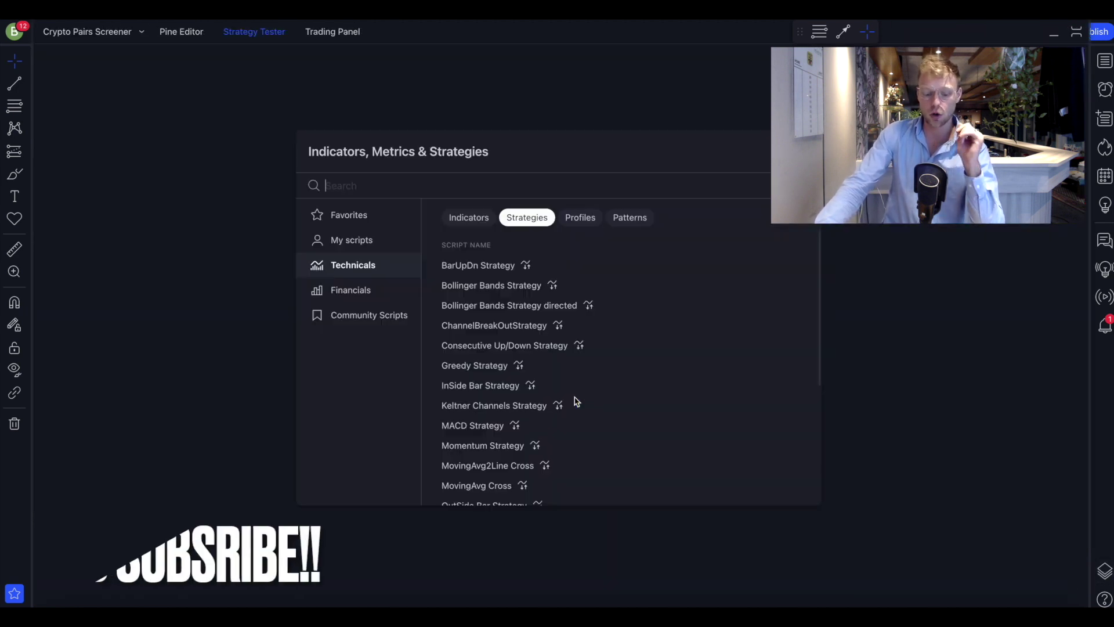
left_click(572, 287)
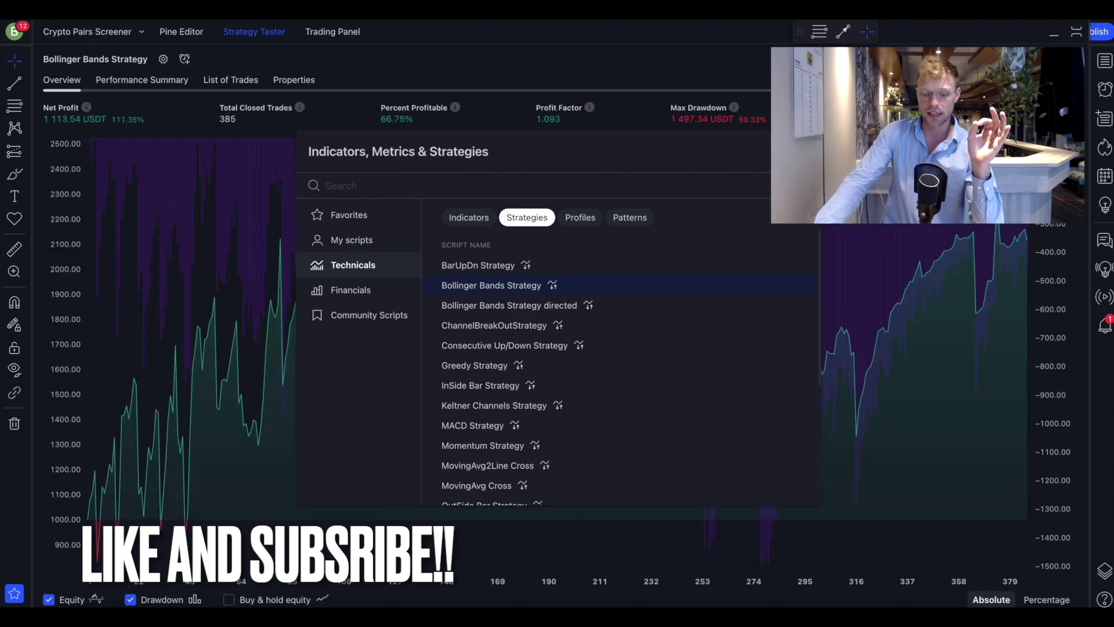
key("Escape")
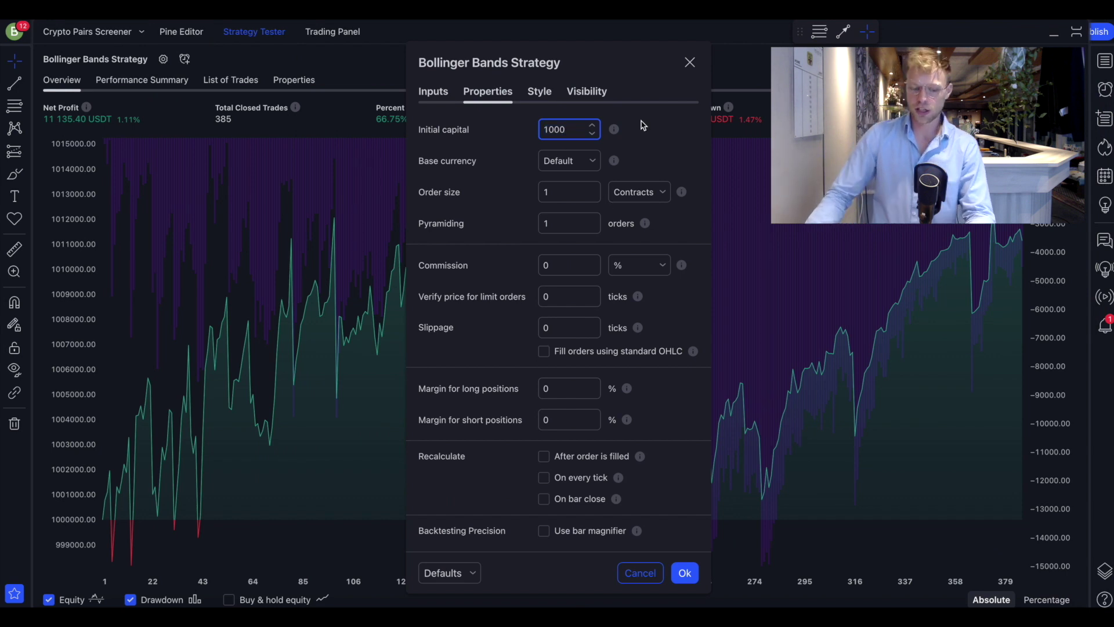
Step: Commit the 1000 initial capital so the backtest recalculates
left_click(562, 192)
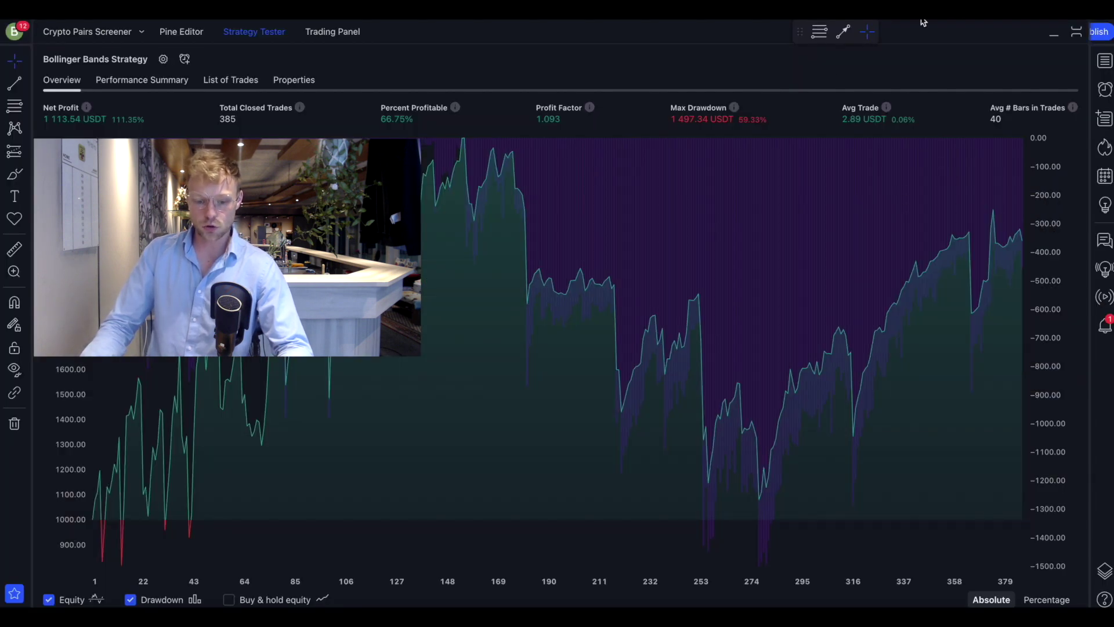
Step: Create a Bollinger Bands Strategy alert with Webhook URL notification enabled
left_click(183, 60)
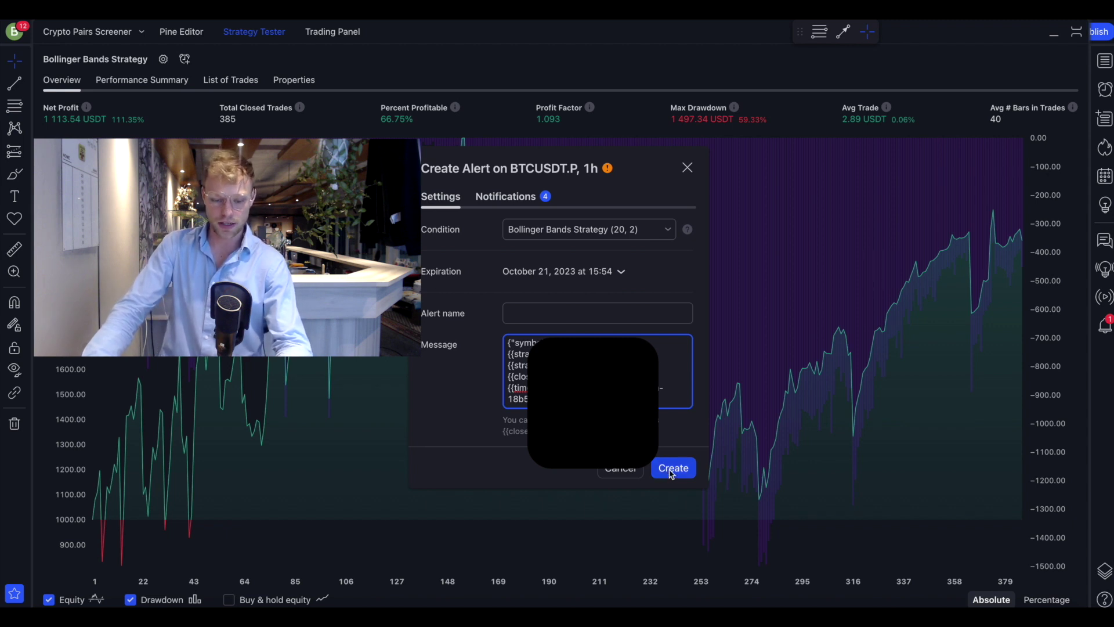
left_click(523, 197)
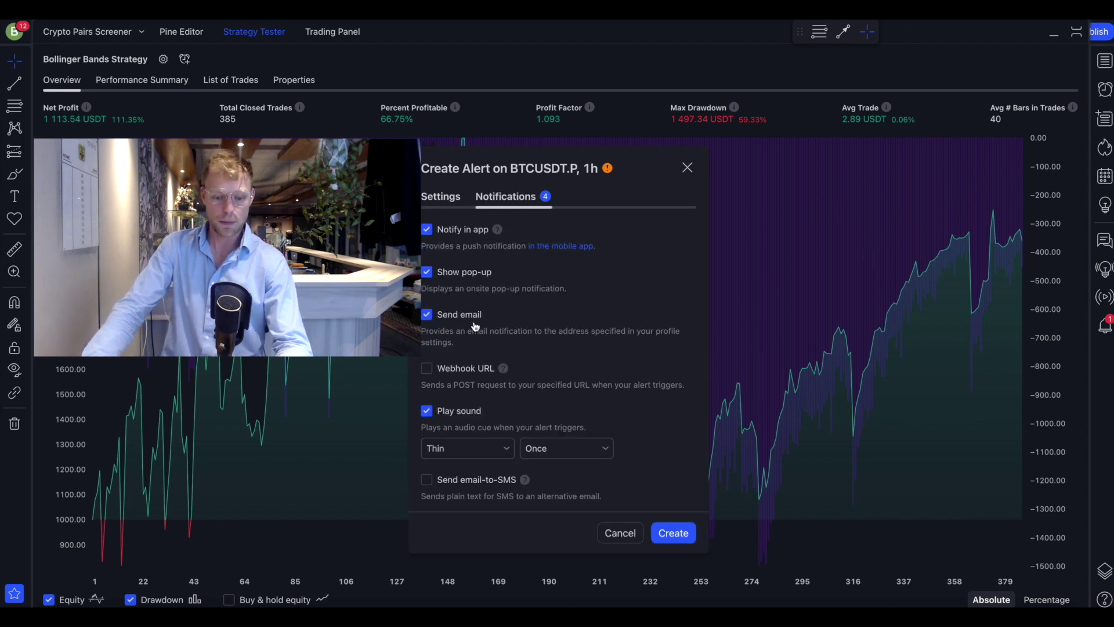
left_click(427, 369)
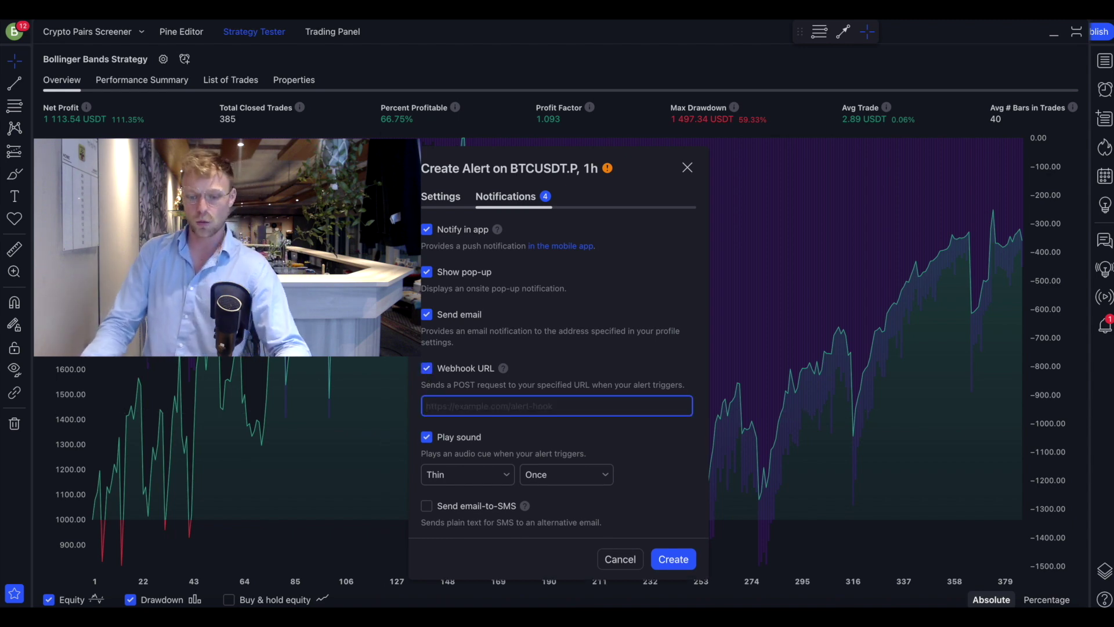
key("alt+Tab")
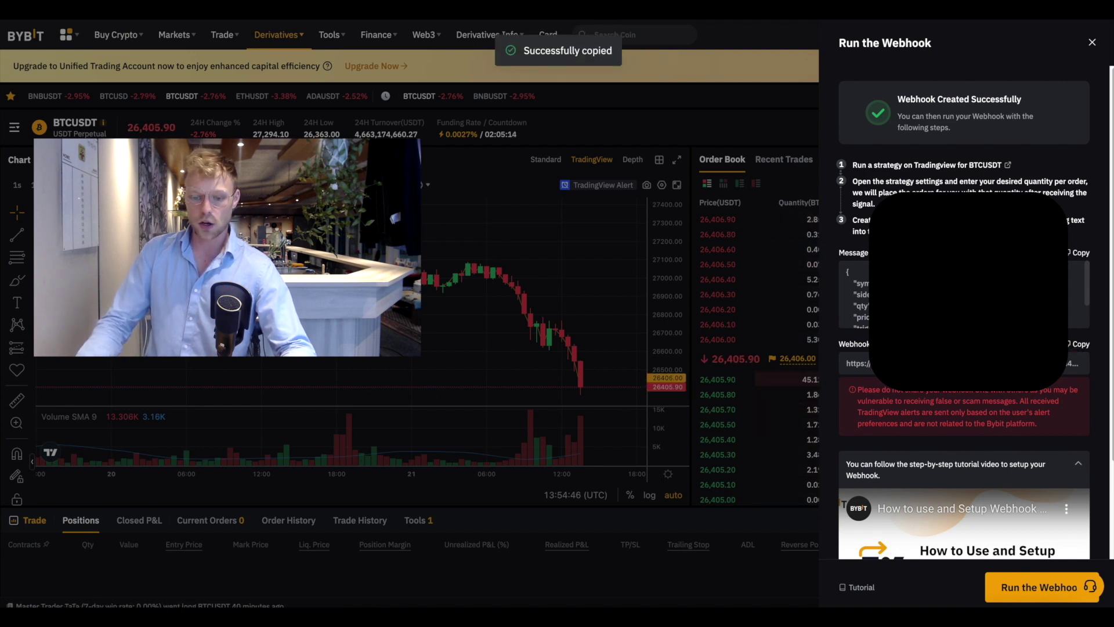
key("alt+Tab")
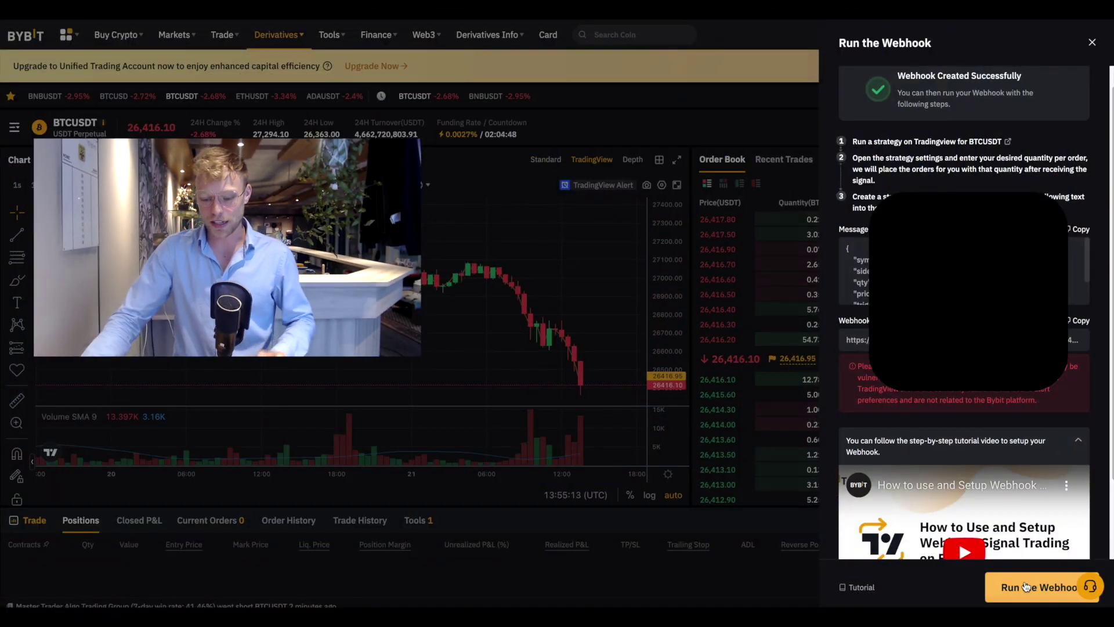
left_click(1026, 587)
Step: Acknowledge the webhook trading risks and confirm running the BB webhook
left_click(461, 396)
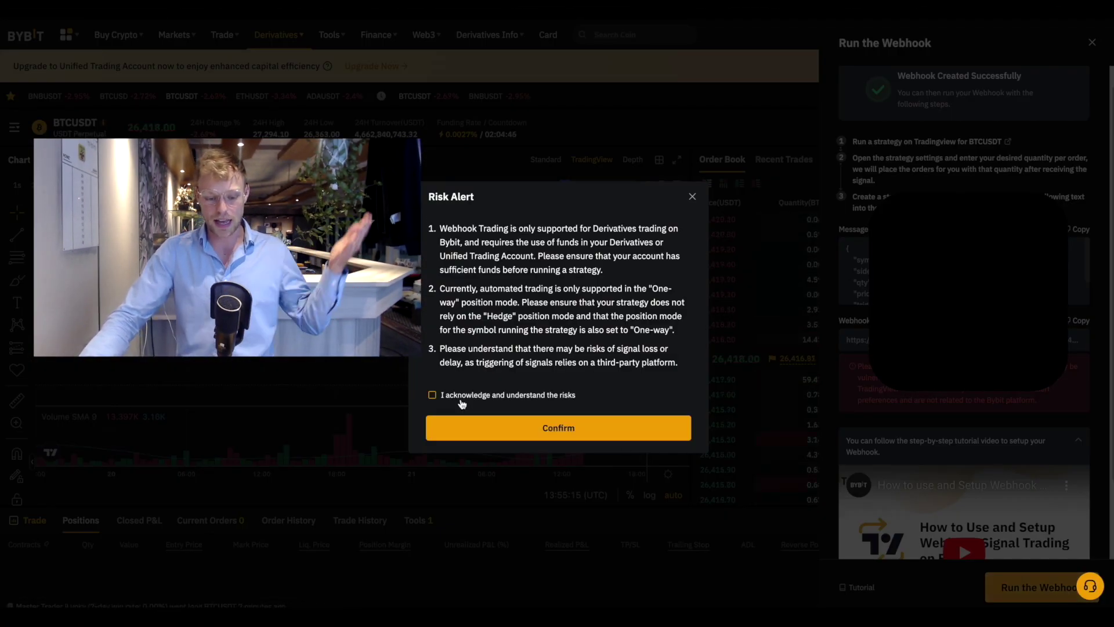
left_click(498, 429)
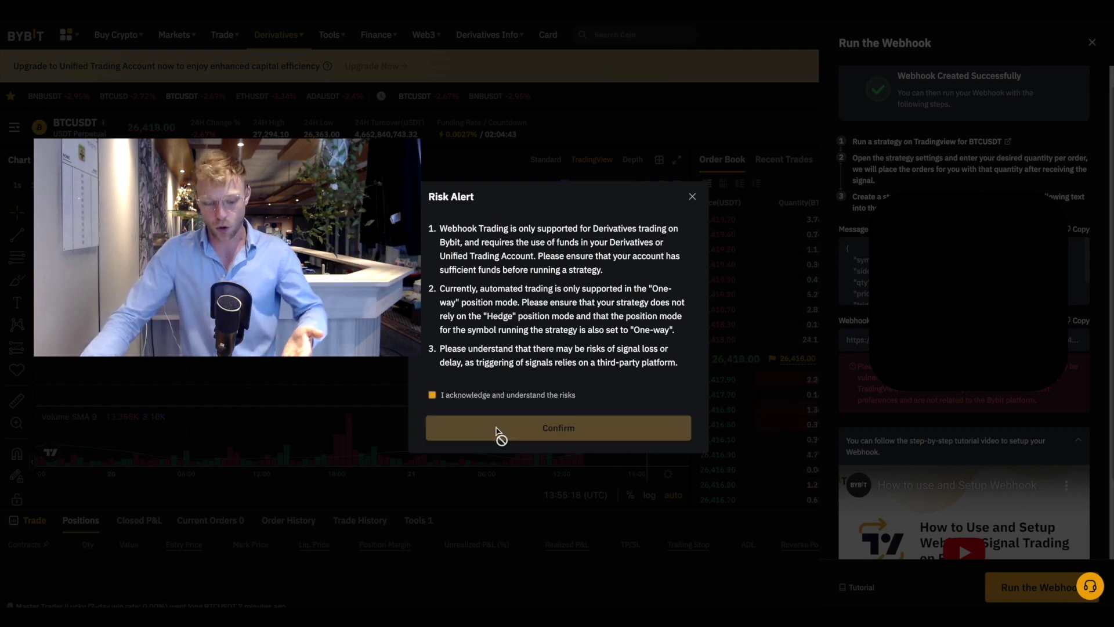